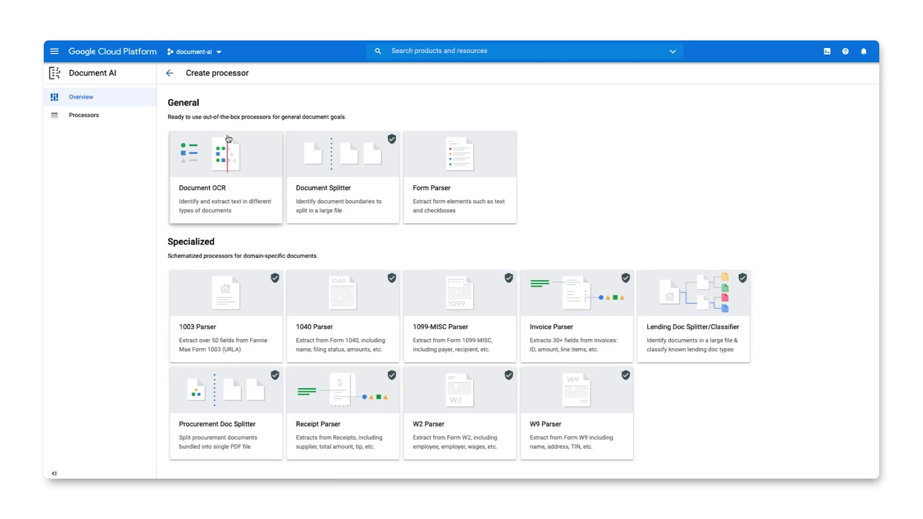
# Create a Form Parser processor named 'Forms-1', keeping the US region.
pyautogui.click(512, 181)
pyautogui.click(714, 134)
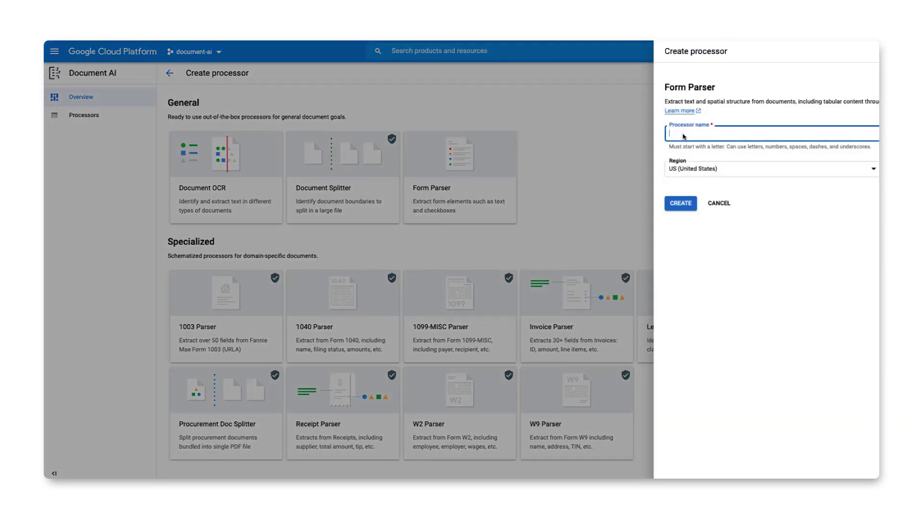
pyautogui.write('Forms-1')
pyautogui.click(680, 203)
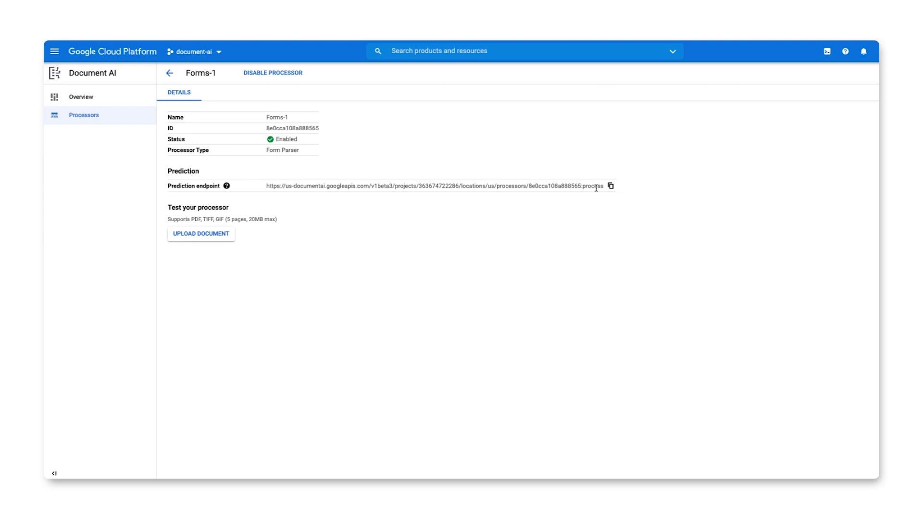